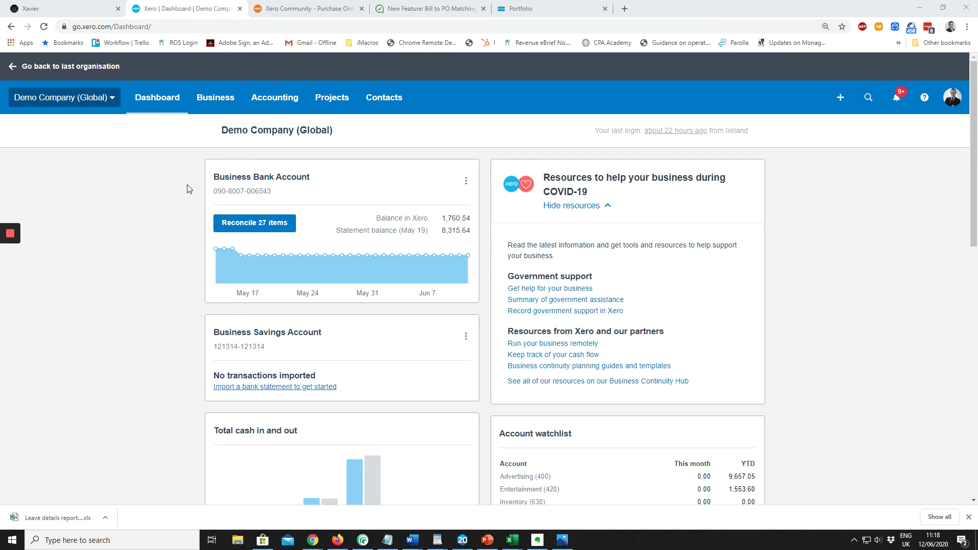
Step: Go to the Purchase Orders list from the Business menu
{"action": "left_click", "coordinate": [213, 97]}
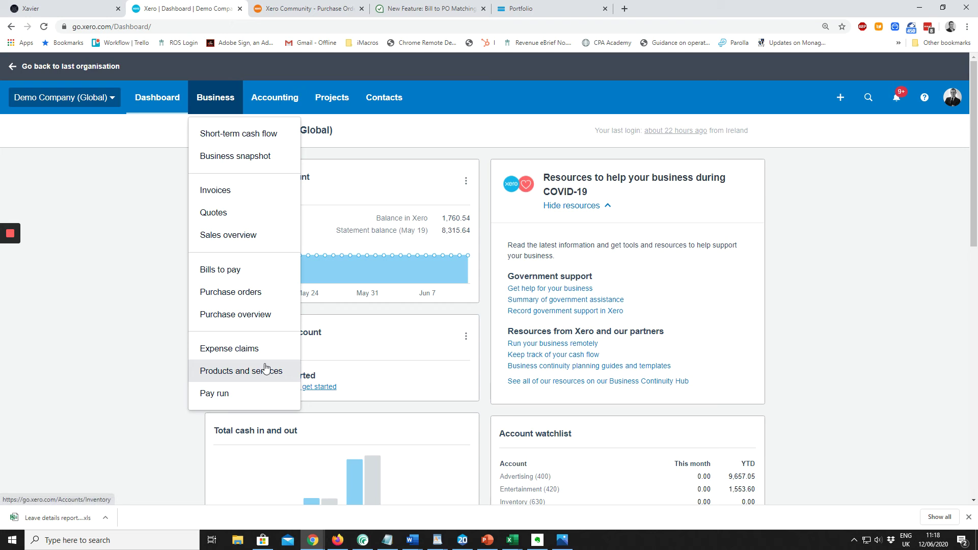
{"action": "left_click", "coordinate": [59, 284]}
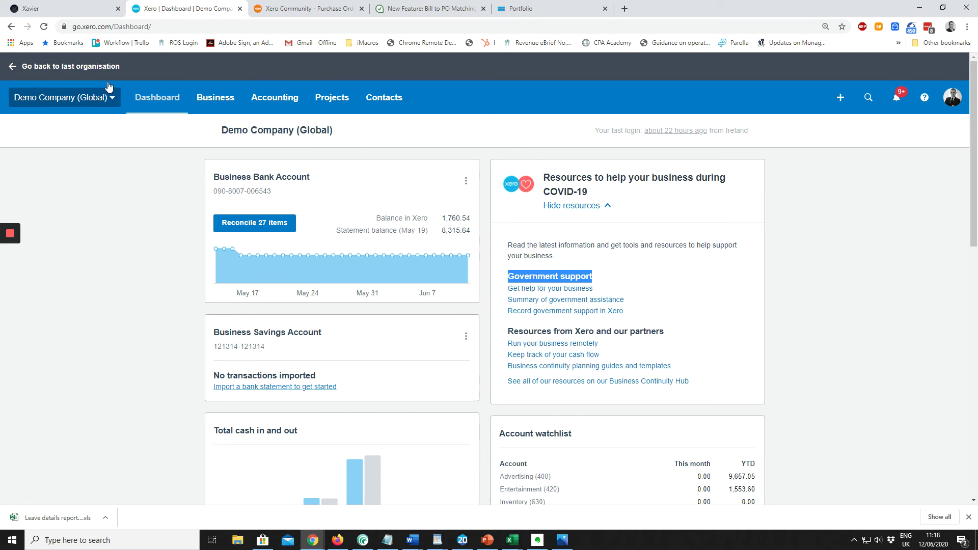
{"action": "left_click", "coordinate": [224, 101]}
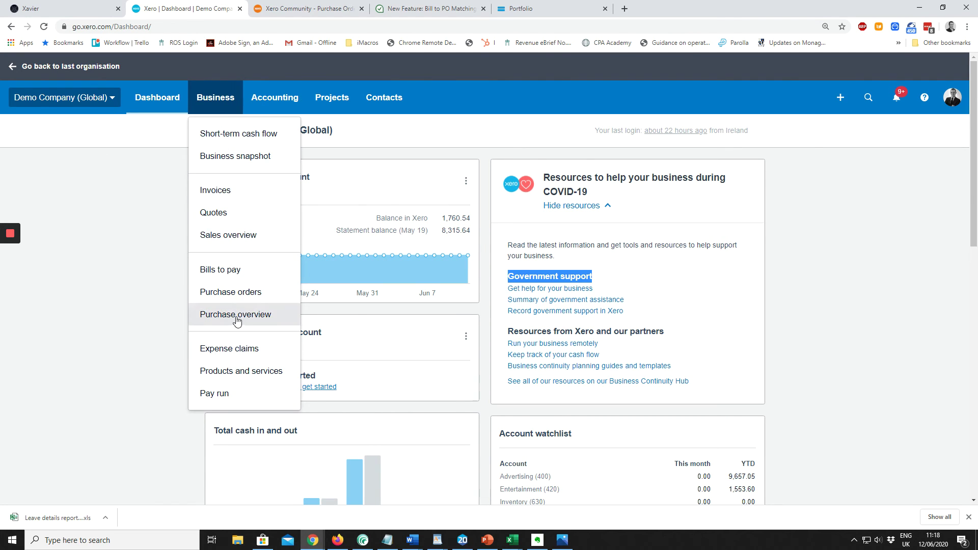
{"action": "left_click", "coordinate": [238, 297]}
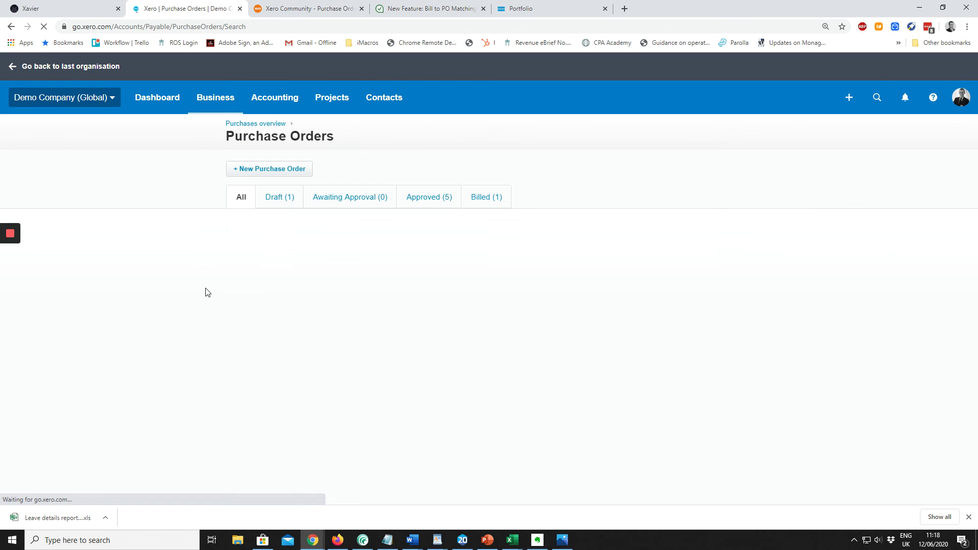
Step: Browse the Draft, Awaiting Approval, Approved and Billed tabs, ending on Approved
{"action": "left_click", "coordinate": [283, 198]}
{"action": "left_click", "coordinate": [352, 202]}
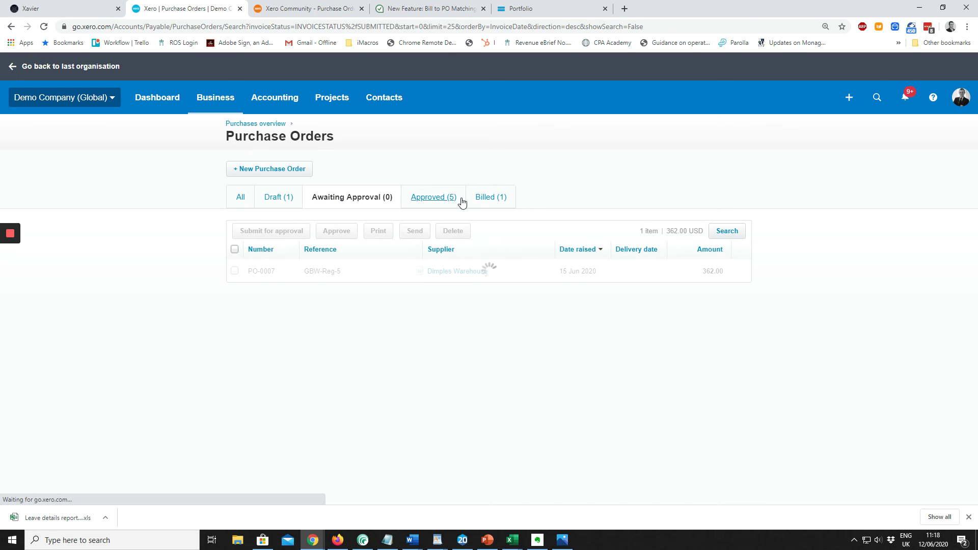
{"action": "left_click", "coordinate": [451, 202]}
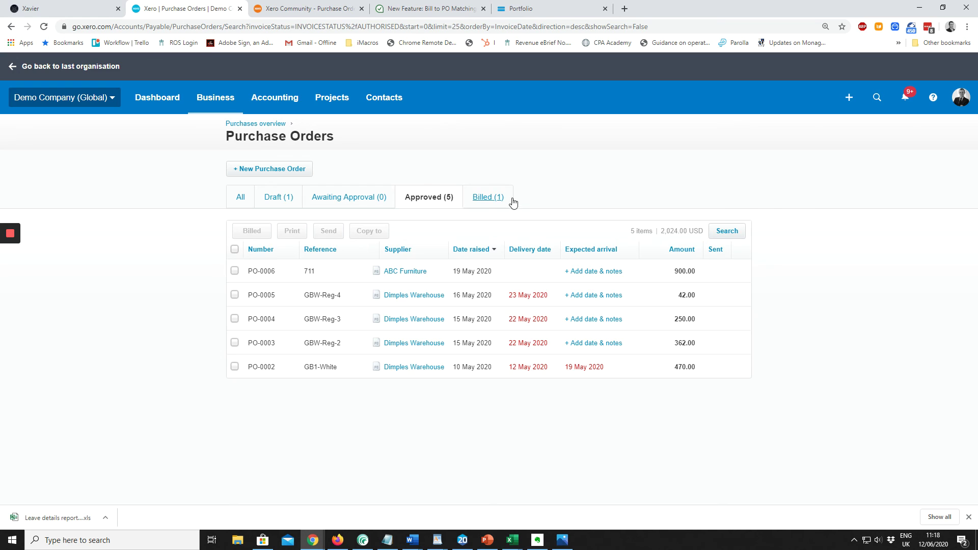
{"action": "left_click", "coordinate": [492, 197]}
{"action": "left_click", "coordinate": [429, 202]}
Step: Start a new purchase order for a newly created contact, Porsche
{"action": "left_click", "coordinate": [259, 173]}
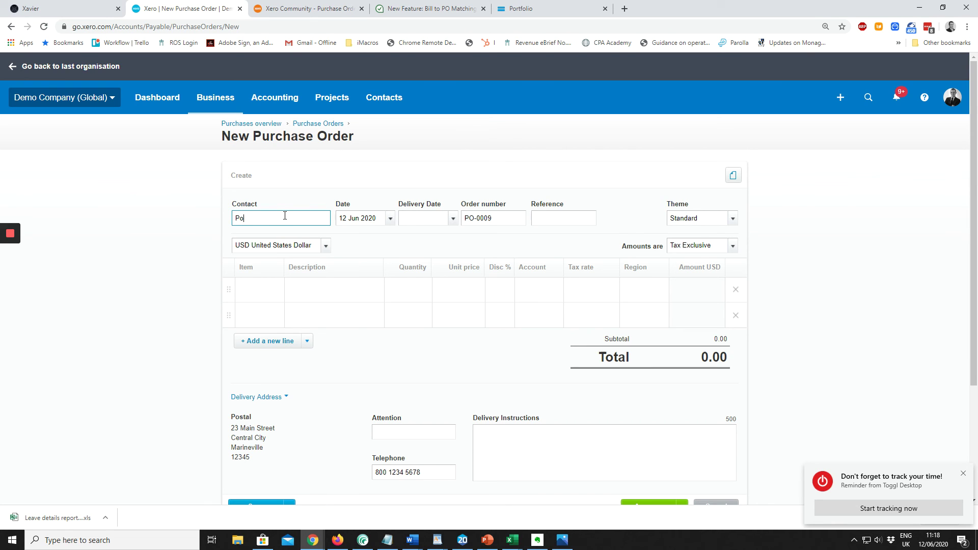
{"action": "type", "text": "sche"}
{"action": "key", "text": "Tab"}
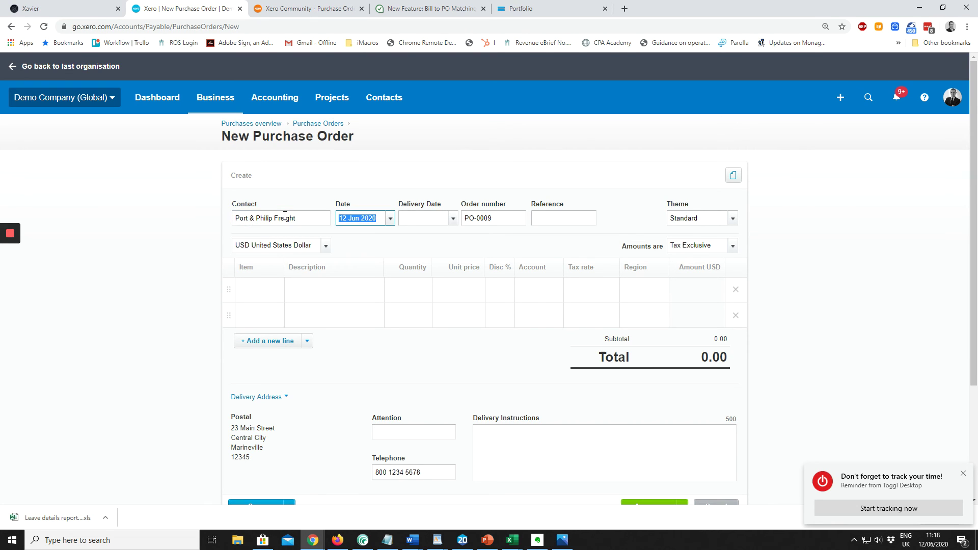
{"action": "left_click", "coordinate": [285, 216]}
{"action": "type", "text": "Po"}
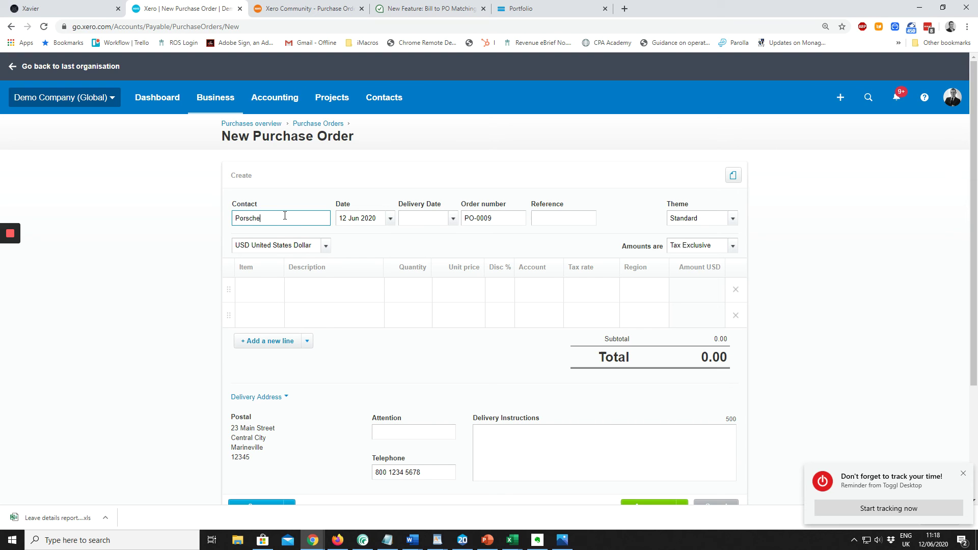
{"action": "type", "text": "rsche"}
{"action": "key", "text": "Return"}
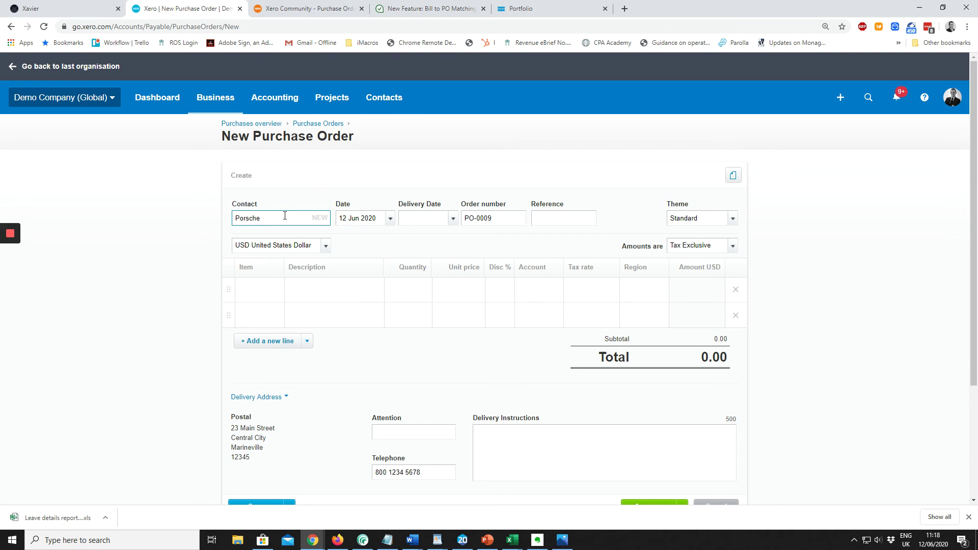
{"action": "key", "text": "Tab"}
Step: Set the delivery date to +15 days (27 Jun 2020) and the currency to EUR Euro
{"action": "key", "text": "Tab"}
{"action": "type", "text": "+"}
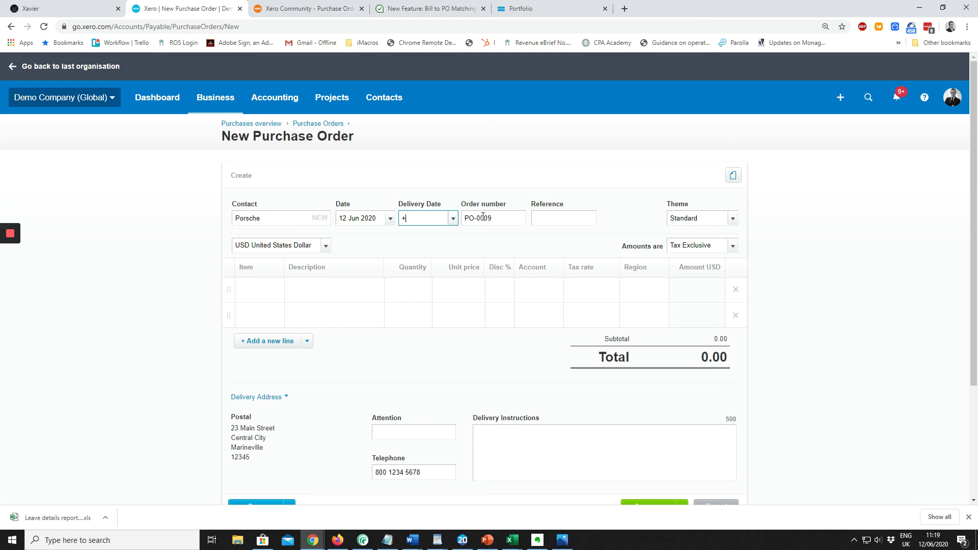
{"action": "type", "text": "15"}
{"action": "key", "text": "Tab"}
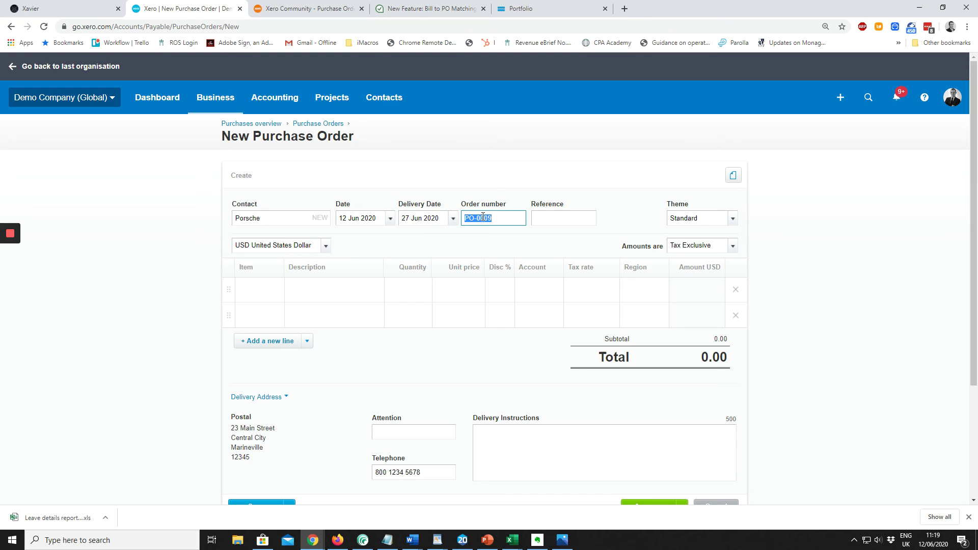
{"action": "key", "text": "Tab"}
{"action": "key", "text": "Tab"}
{"action": "key", "text": "Tab"}
{"action": "key", "text": "Tab"}
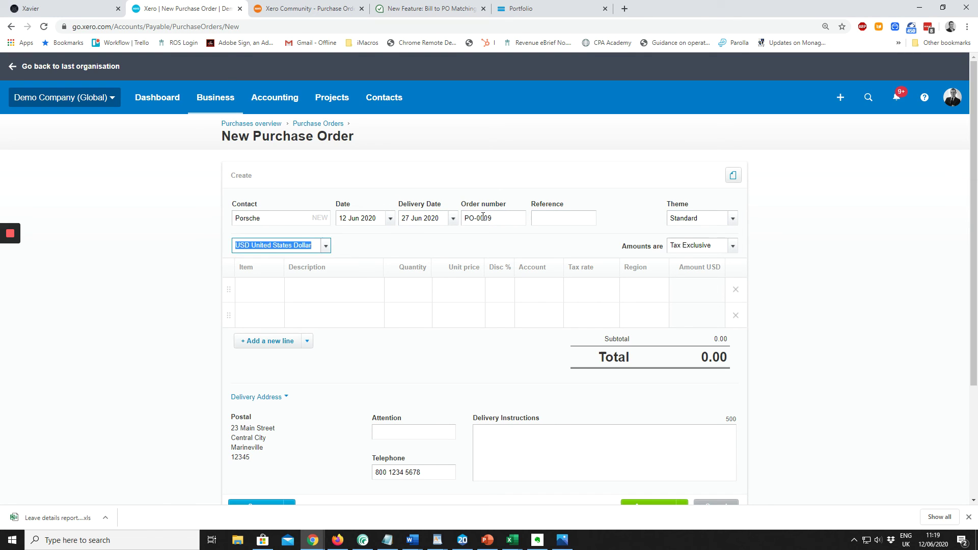
{"action": "key", "text": "shift+Tab"}
{"action": "type", "text": "eur"}
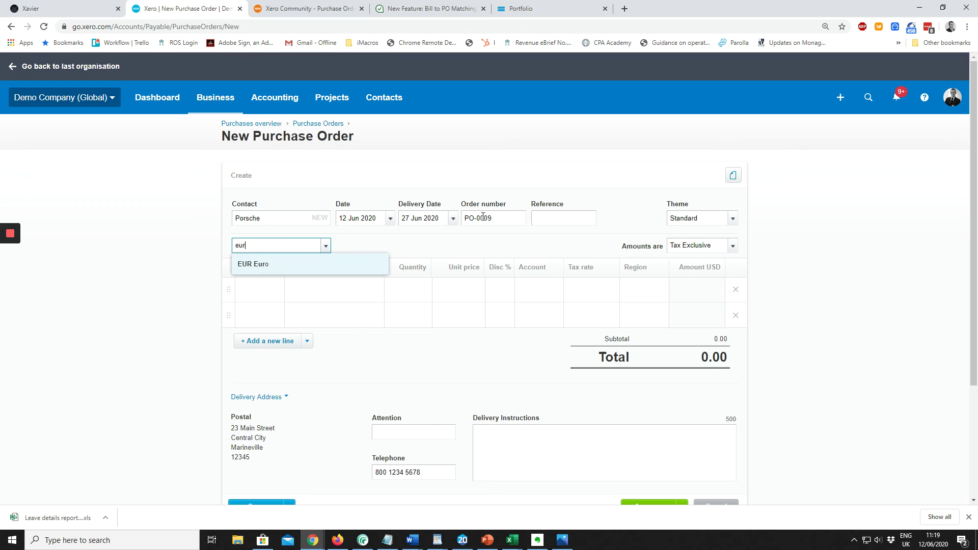
{"action": "key", "text": "Return"}
{"action": "key", "text": "Tab"}
{"action": "key", "text": "Tab"}
{"action": "key", "text": "Tab"}
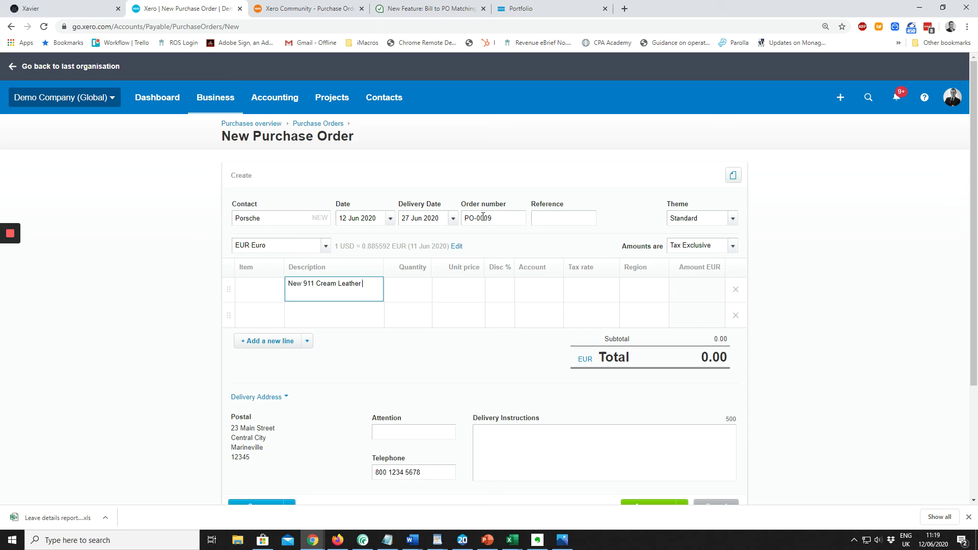
Step: Give the New 911 Cream Leather line quantity 1, leaving the item empty
{"action": "key", "text": "Tab"}
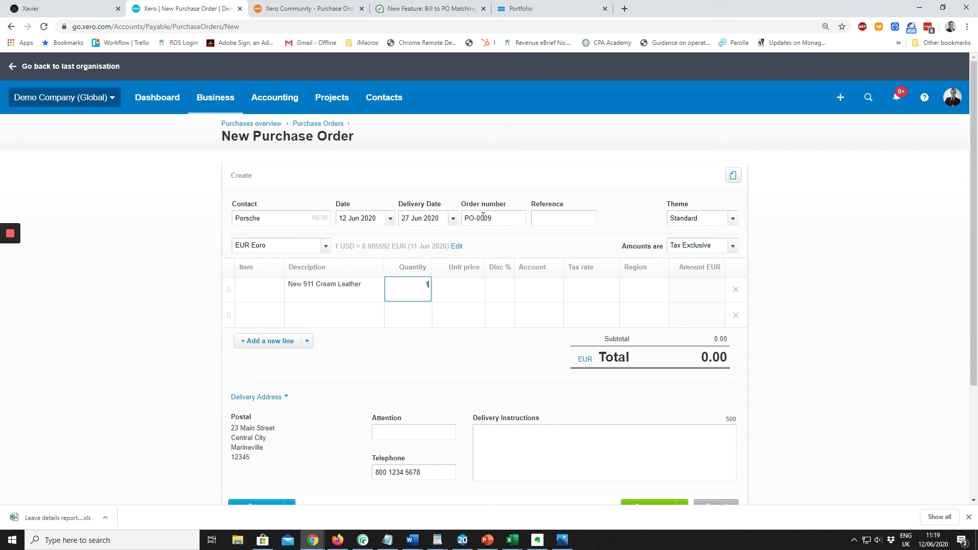
{"action": "key", "text": "Tab"}
{"action": "left_click", "coordinate": [266, 287]}
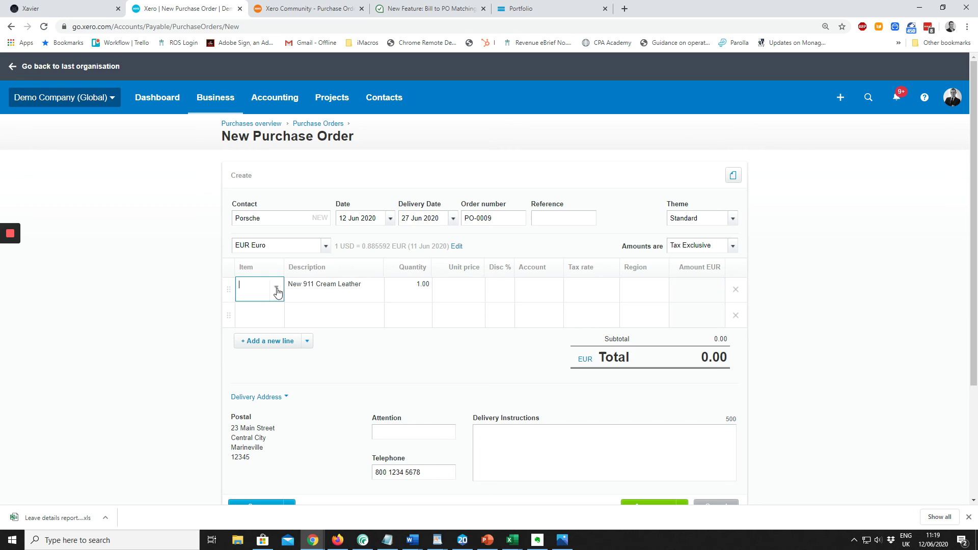
{"action": "left_click", "coordinate": [275, 288]}
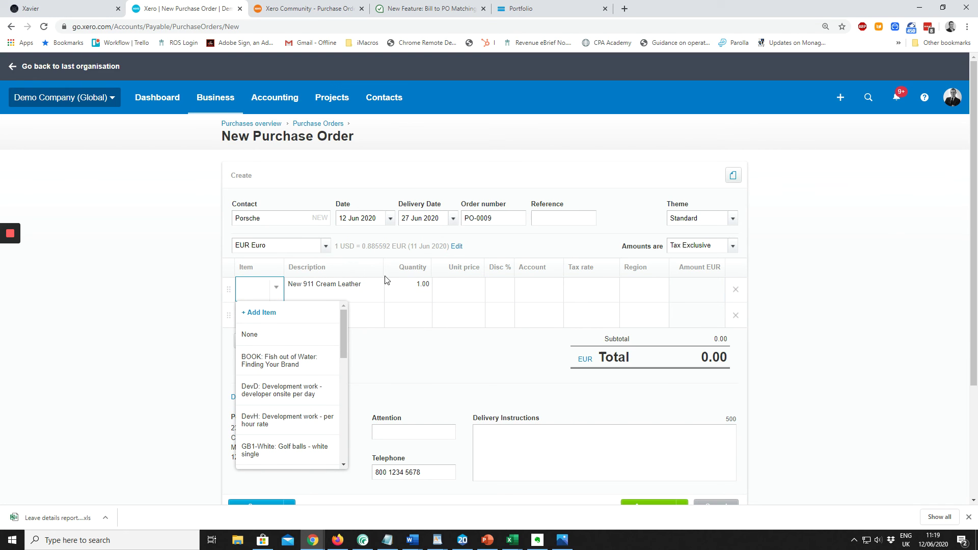
{"action": "scroll", "coordinate": [294, 434], "scroll_direction": "down", "scroll_amount": 4}
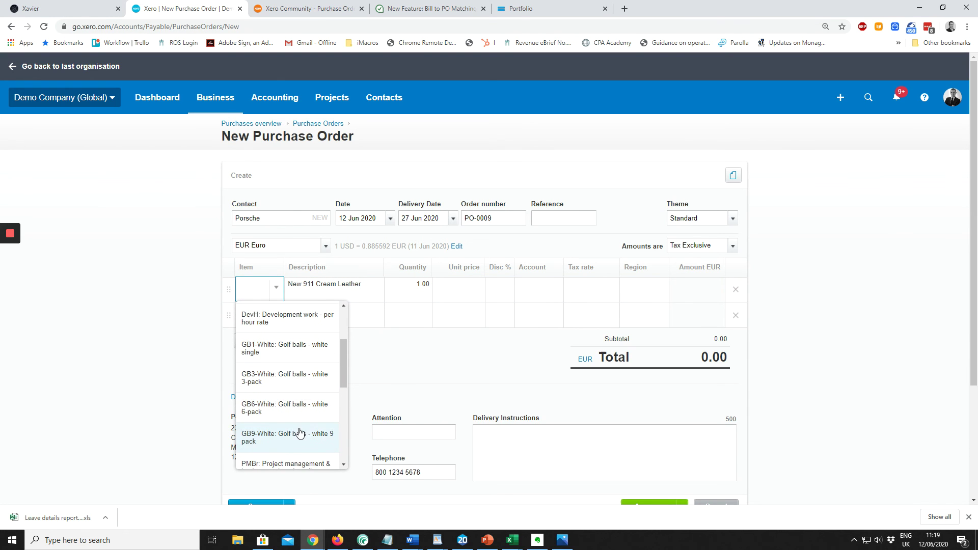
{"action": "left_click", "coordinate": [361, 285]}
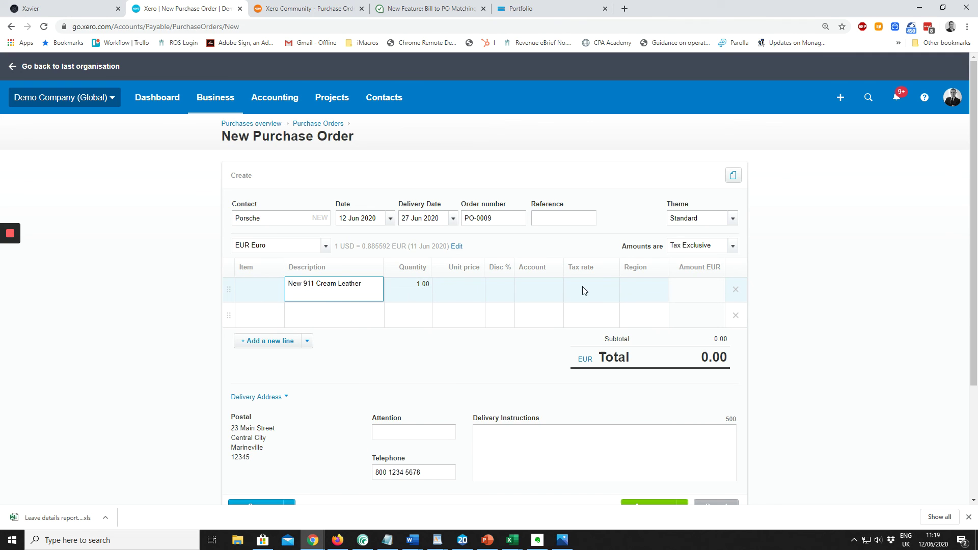
Step: Enter unit price 120,000.00, a 1% discount and account 449 Motor Vehicle Expenses
{"action": "key", "text": "Tab"}
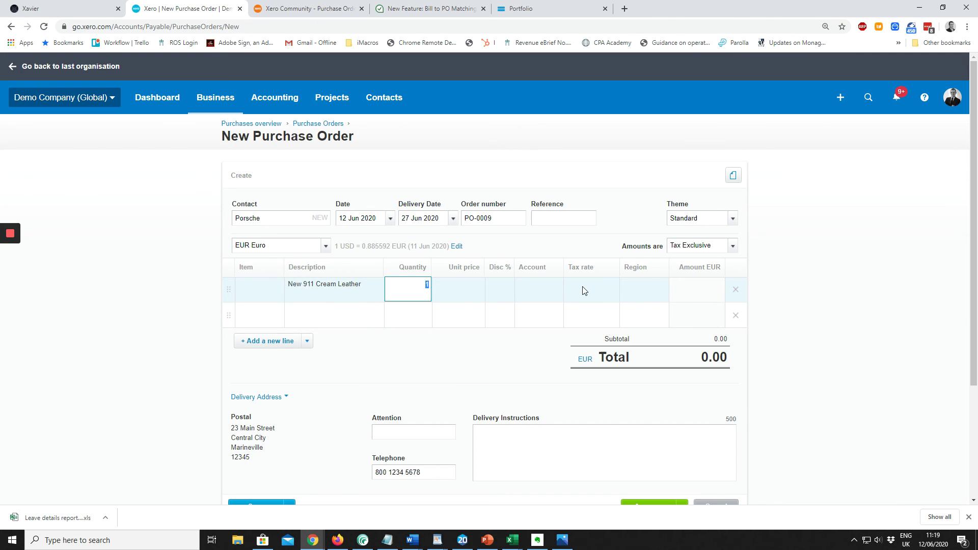
{"action": "key", "text": "Tab"}
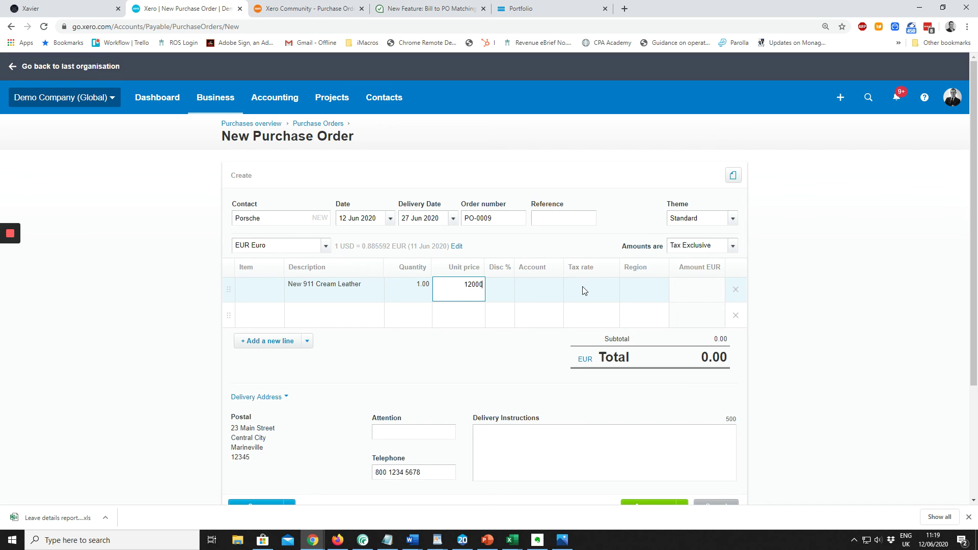
{"action": "key", "text": "Tab"}
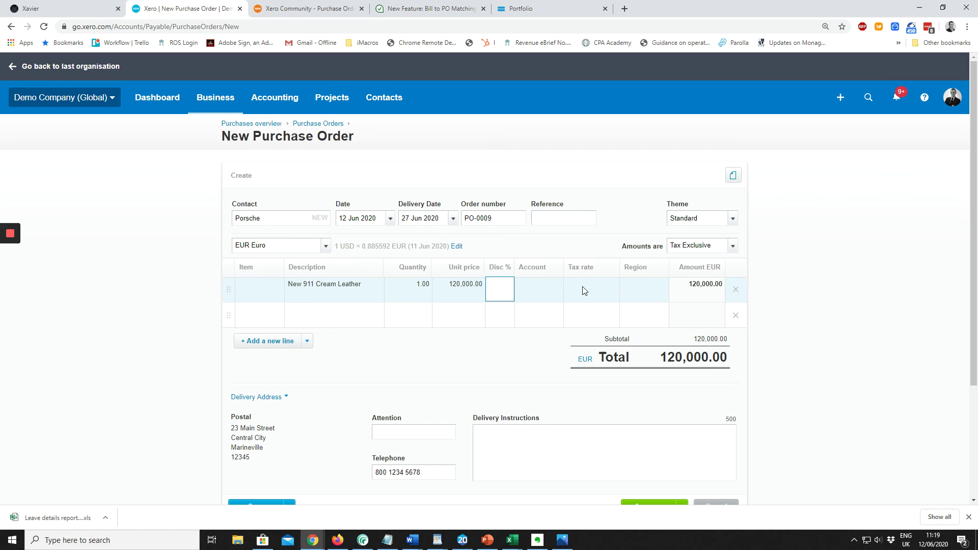
{"action": "type", "text": "1"}
{"action": "key", "text": "Tab"}
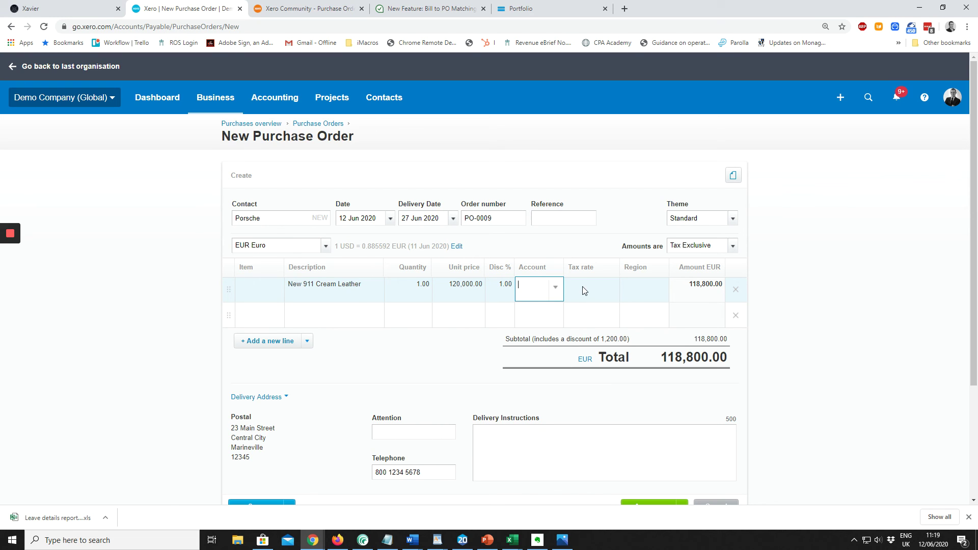
{"action": "type", "text": "mot"}
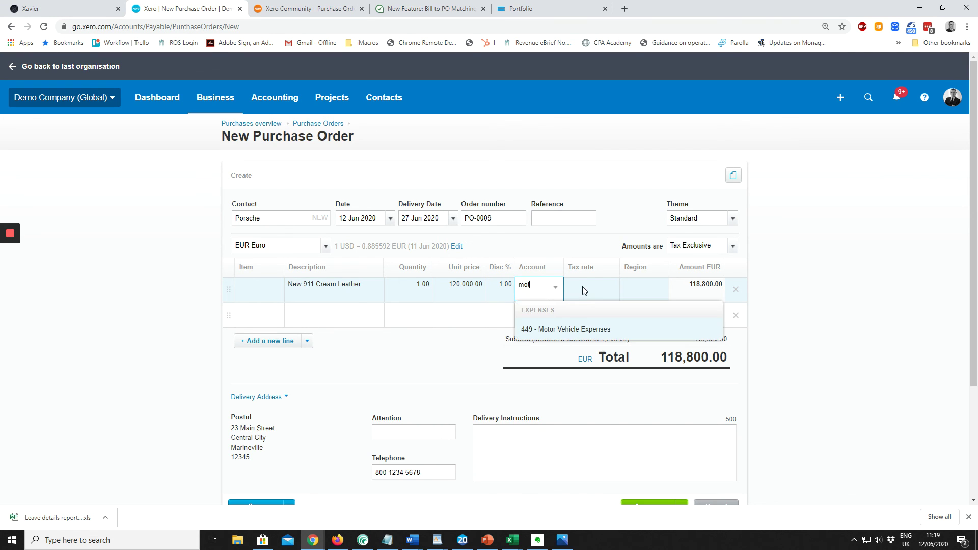
{"action": "type", "text": "o"}
{"action": "key", "text": "Tab"}
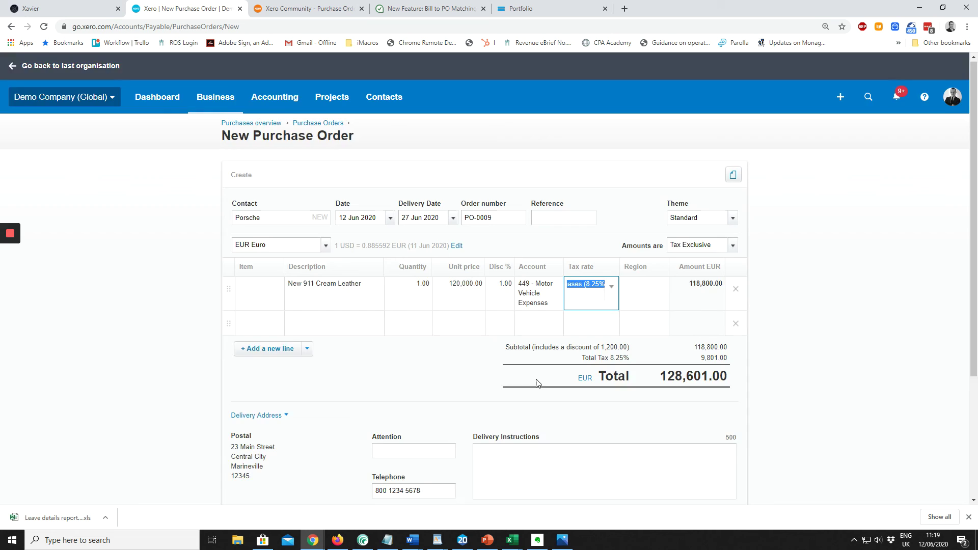
Step: Approve the purchase order with Tax on Purchases (8.25%), totalling EUR 128,601.00
{"action": "scroll", "coordinate": [533, 394], "scroll_direction": "down", "scroll_amount": 3}
{"action": "scroll", "coordinate": [507, 369], "scroll_direction": "up", "scroll_amount": 4}
{"action": "scroll", "coordinate": [560, 373], "scroll_direction": "down", "scroll_amount": 3}
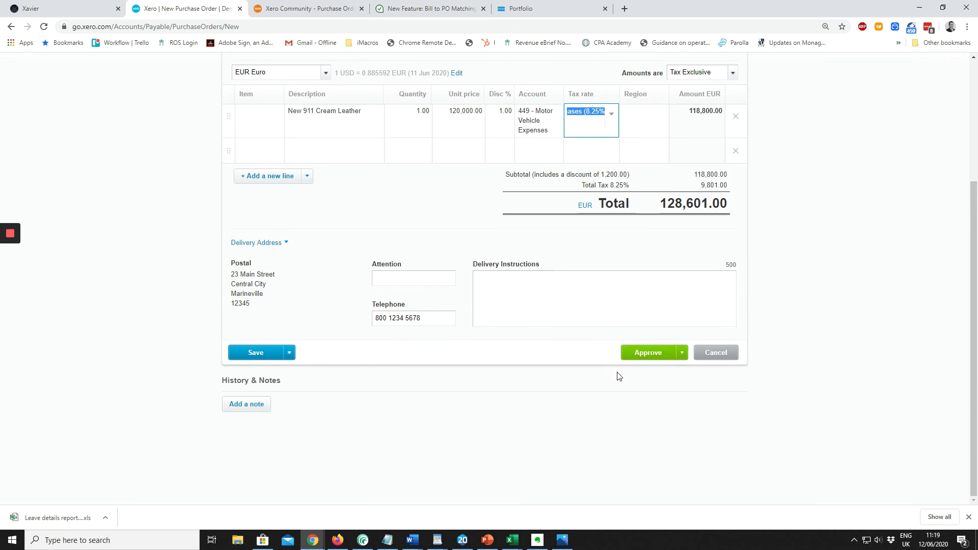
{"action": "left_click", "coordinate": [643, 353]}
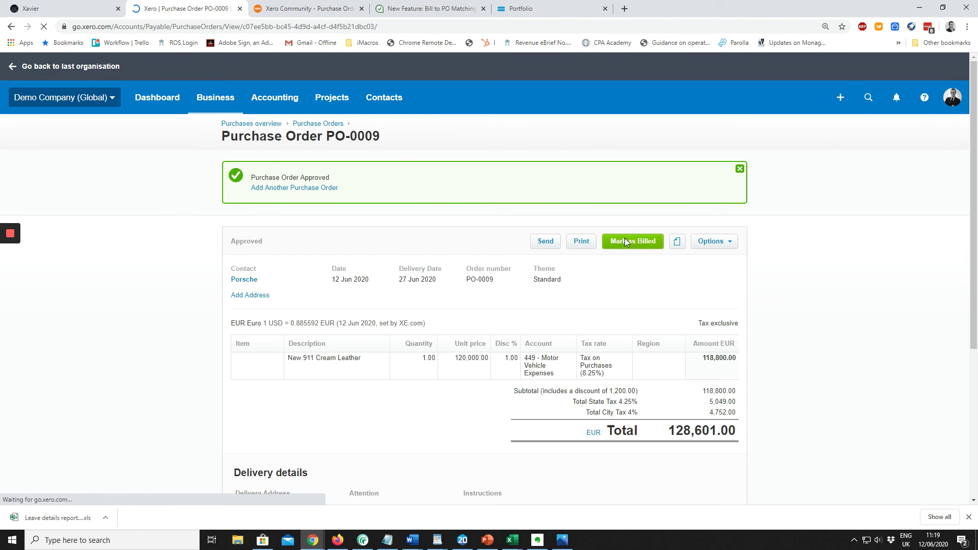
Step: Look over approved PO-0009's Options menu and e-mail form without sending anything
{"action": "left_click", "coordinate": [705, 243]}
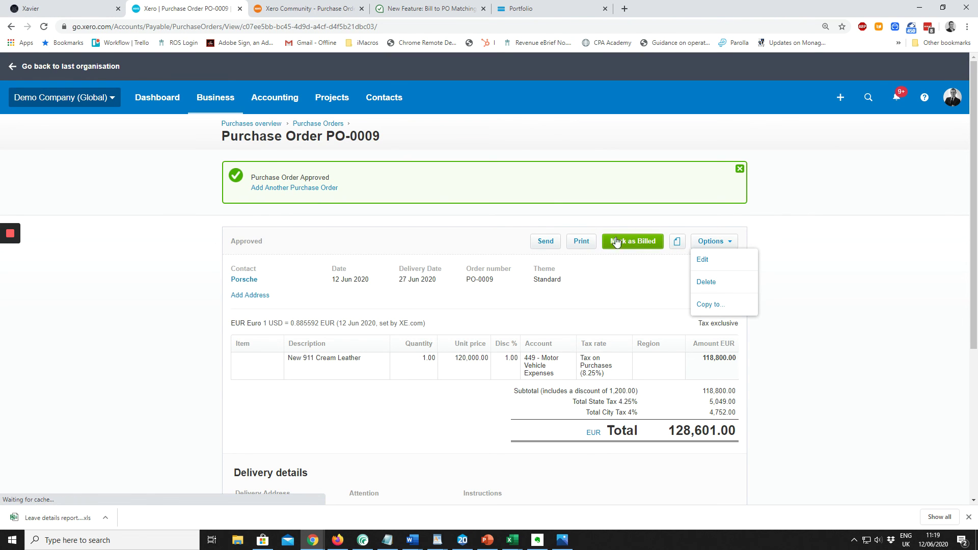
{"action": "left_click", "coordinate": [543, 244]}
{"action": "left_click", "coordinate": [544, 243]}
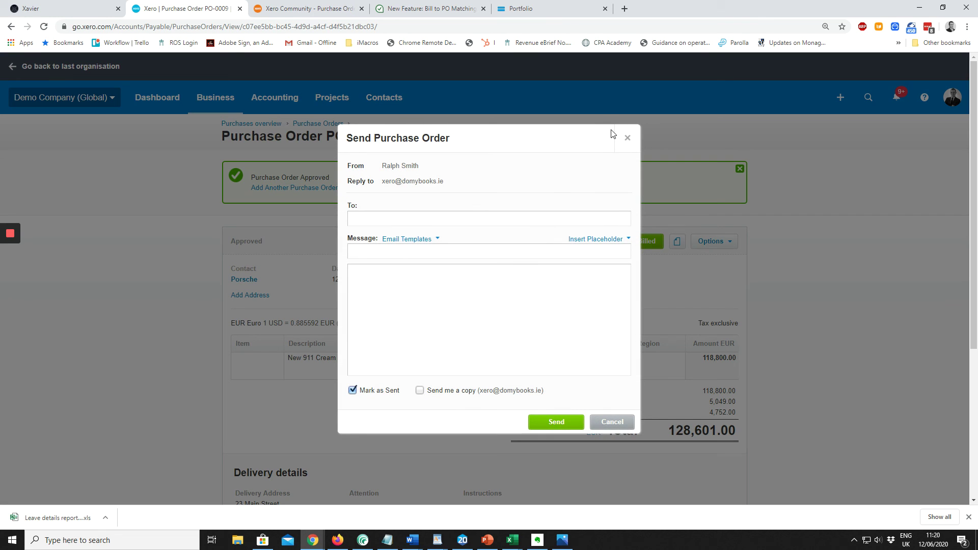
{"action": "left_click", "coordinate": [619, 422]}
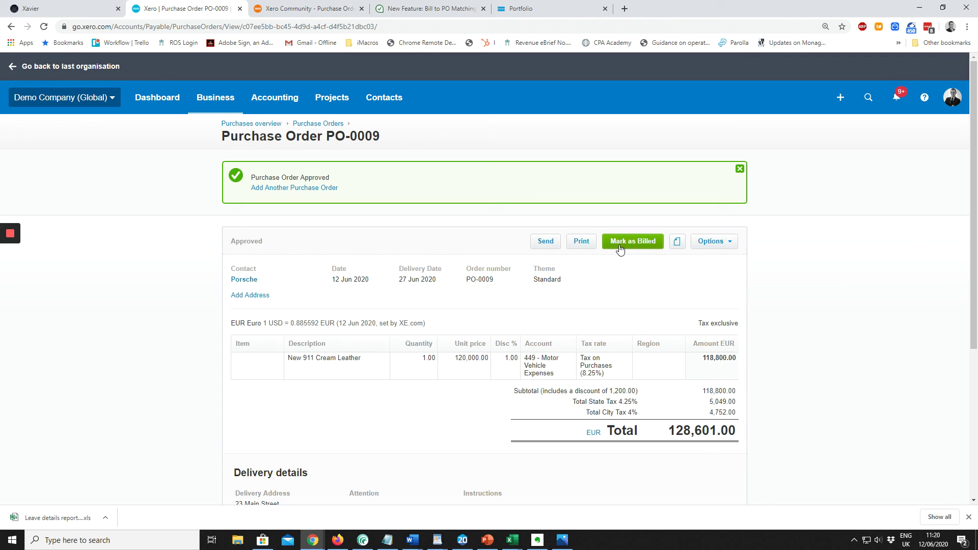
{"action": "left_click", "coordinate": [712, 242]}
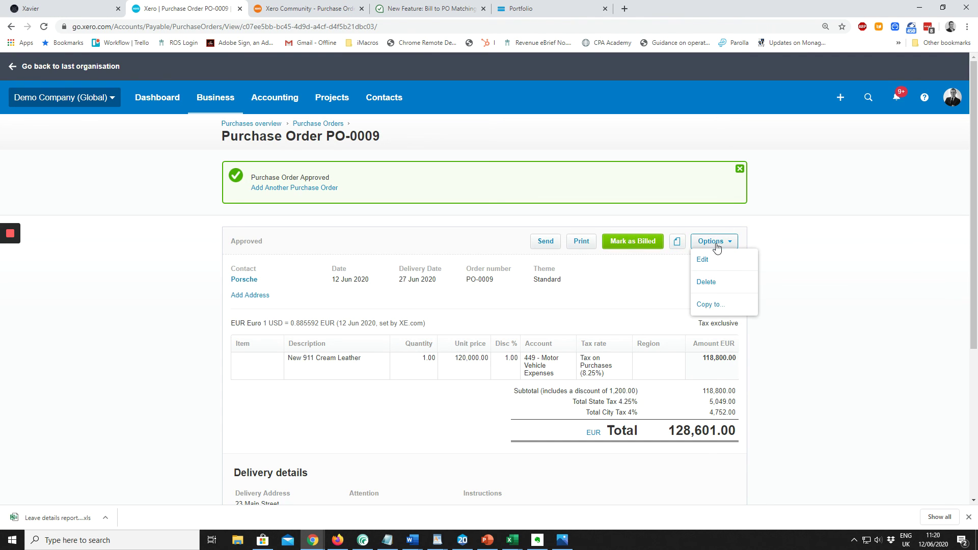
{"action": "left_click", "coordinate": [618, 263]}
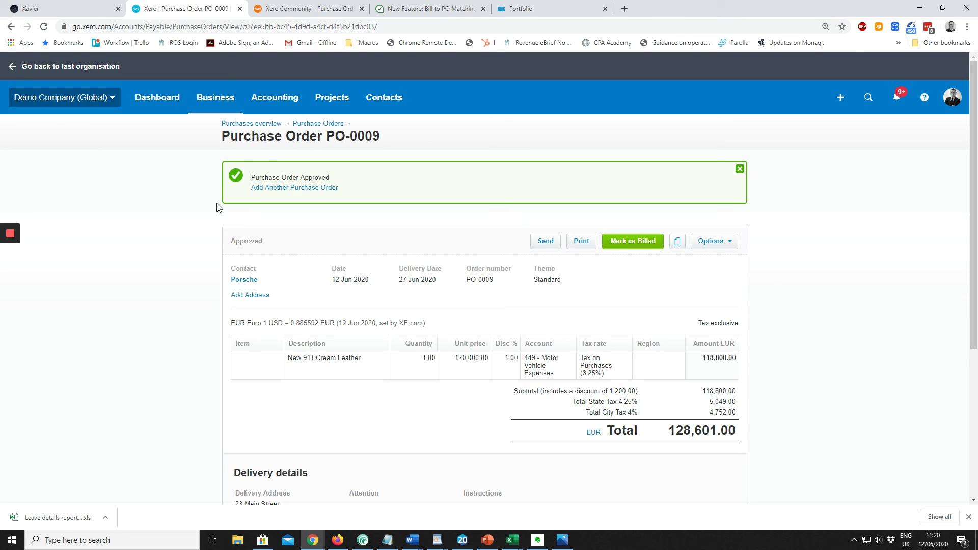
Step: Start a new bill under Bills to pay with Porsche as the supplier
{"action": "left_click", "coordinate": [215, 101]}
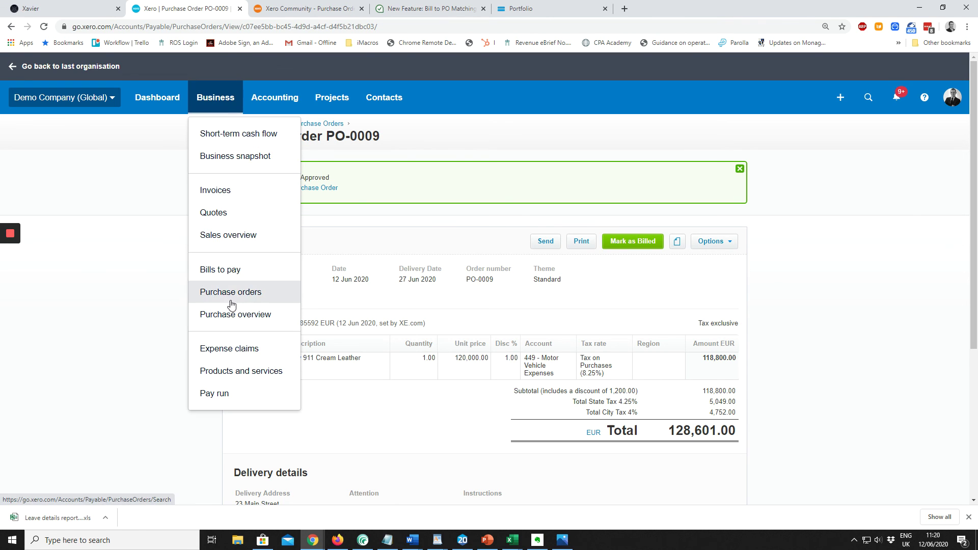
{"action": "left_click", "coordinate": [234, 273]}
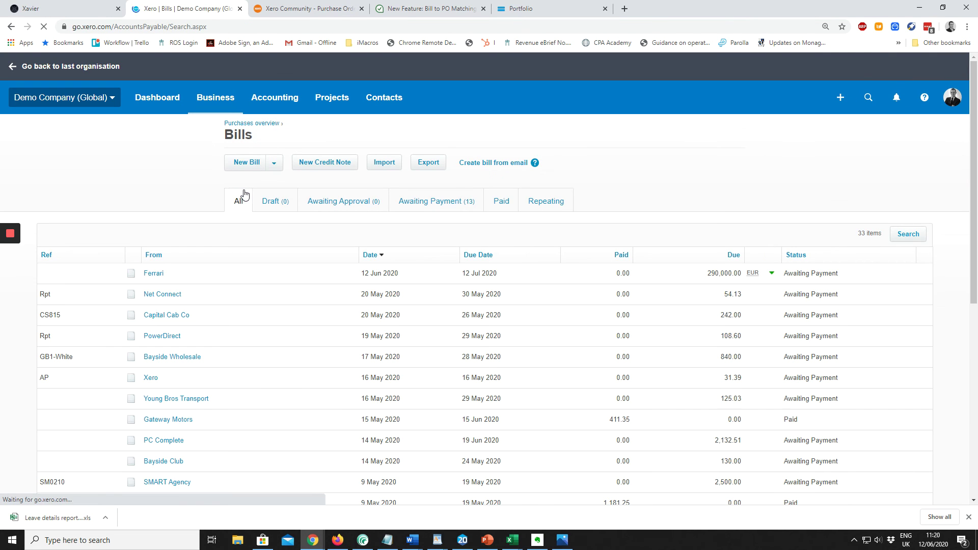
{"action": "left_click", "coordinate": [250, 164]}
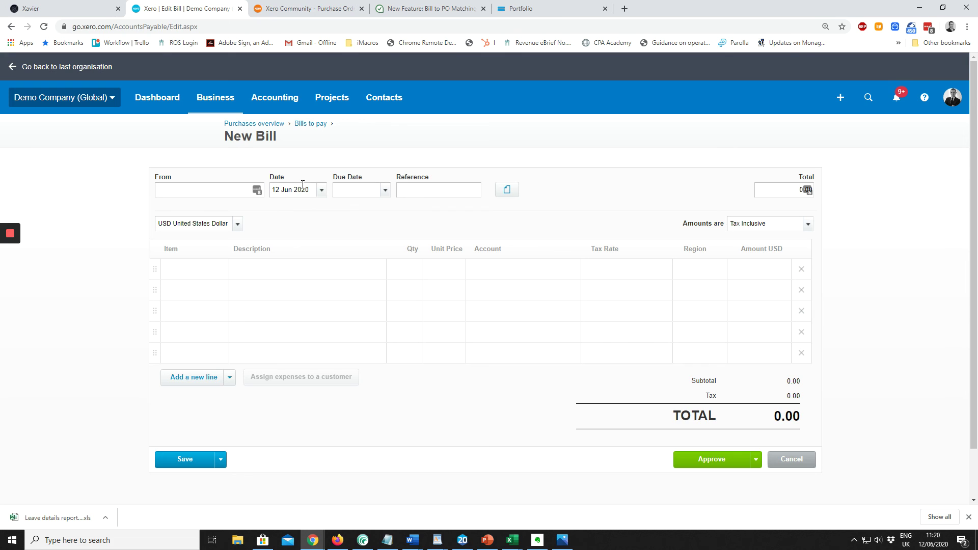
{"action": "type", "text": "rs"}
{"action": "left_click", "coordinate": [280, 209]}
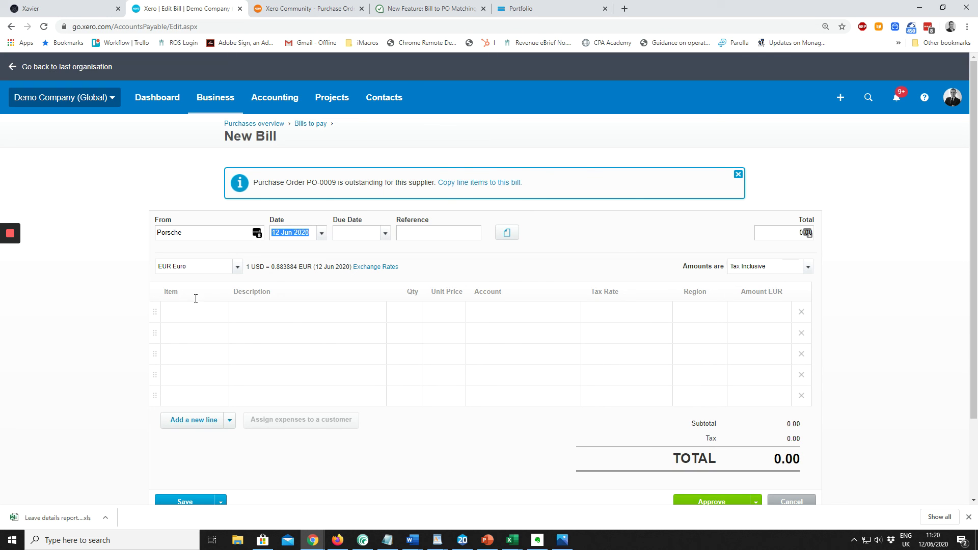
Step: Copy PO-0009's line items into the bill and mark PO-0009 as billed
{"action": "left_click", "coordinate": [464, 184]}
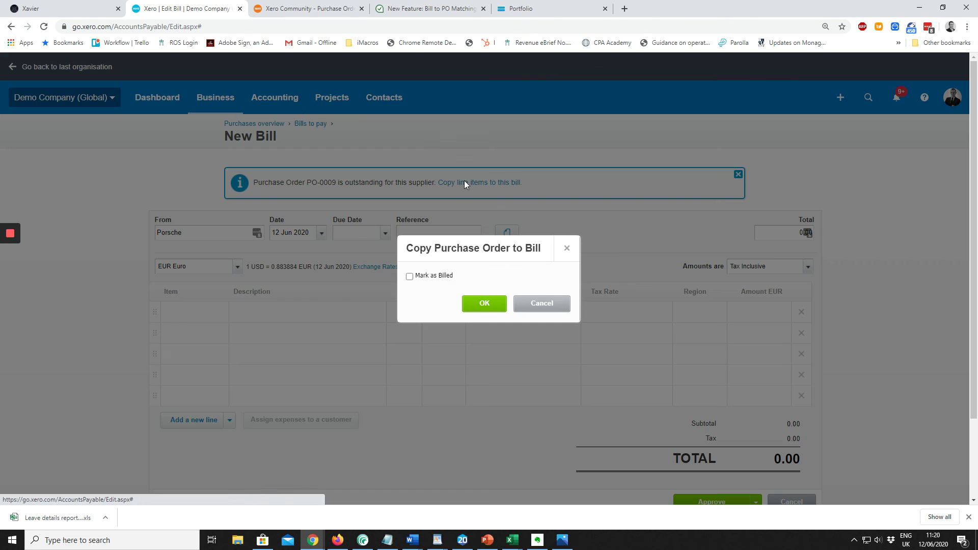
{"action": "left_click", "coordinate": [415, 277]}
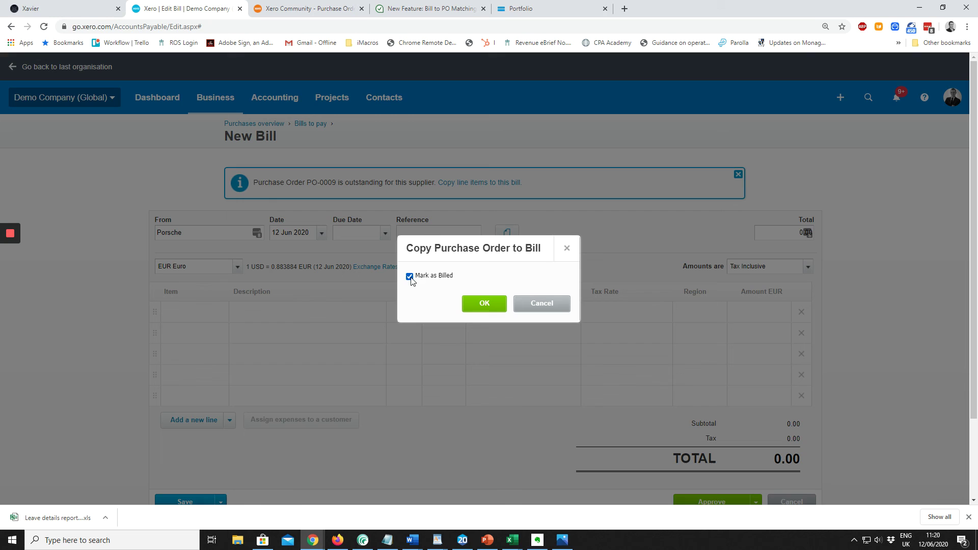
{"action": "left_click", "coordinate": [485, 305]}
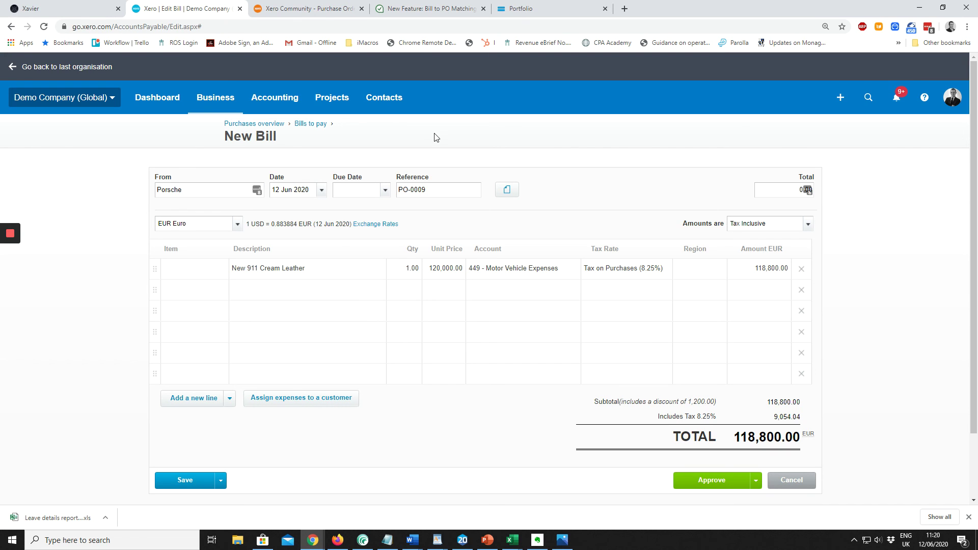
Step: Open PO-0009 from the Purchase Orders list and unmark it as billed
{"action": "left_click", "coordinate": [224, 97]}
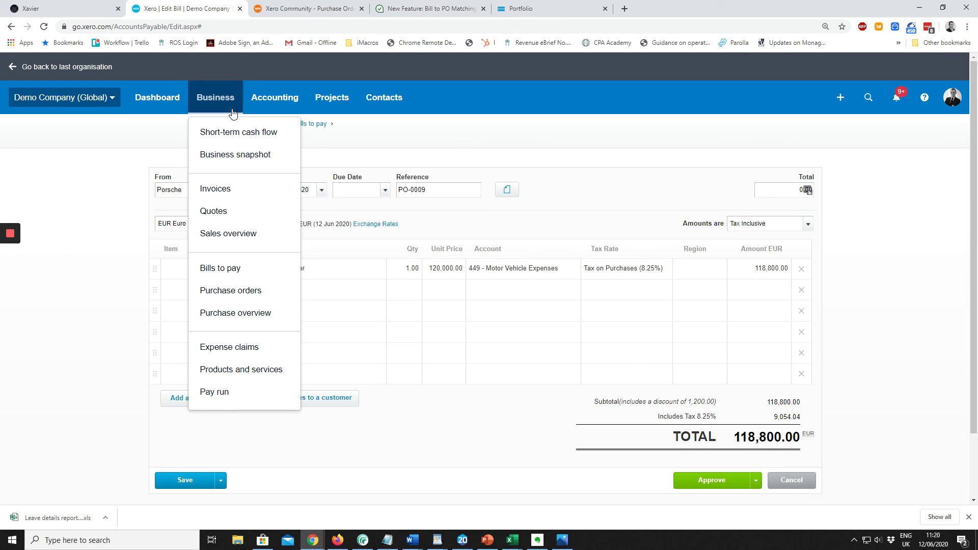
{"action": "left_click", "coordinate": [240, 301]}
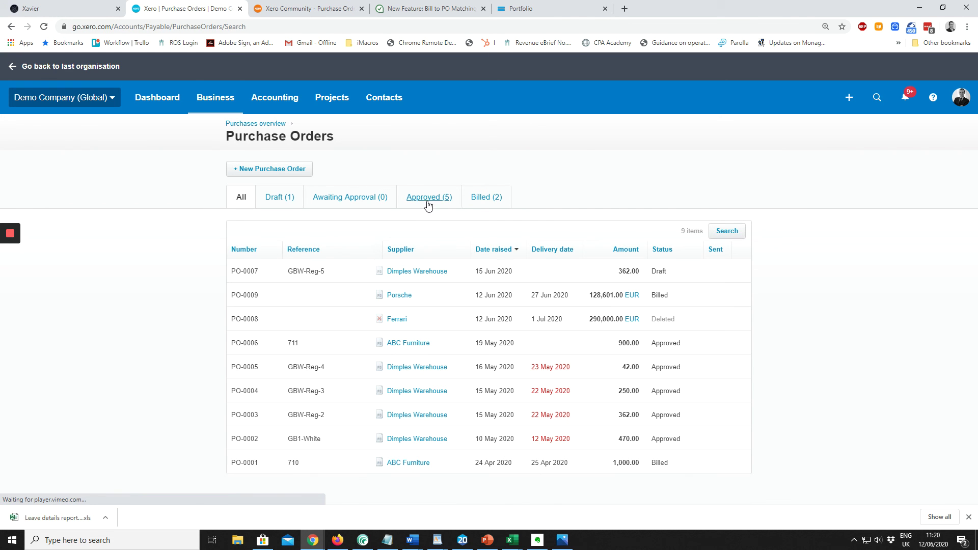
{"action": "left_click", "coordinate": [406, 297]}
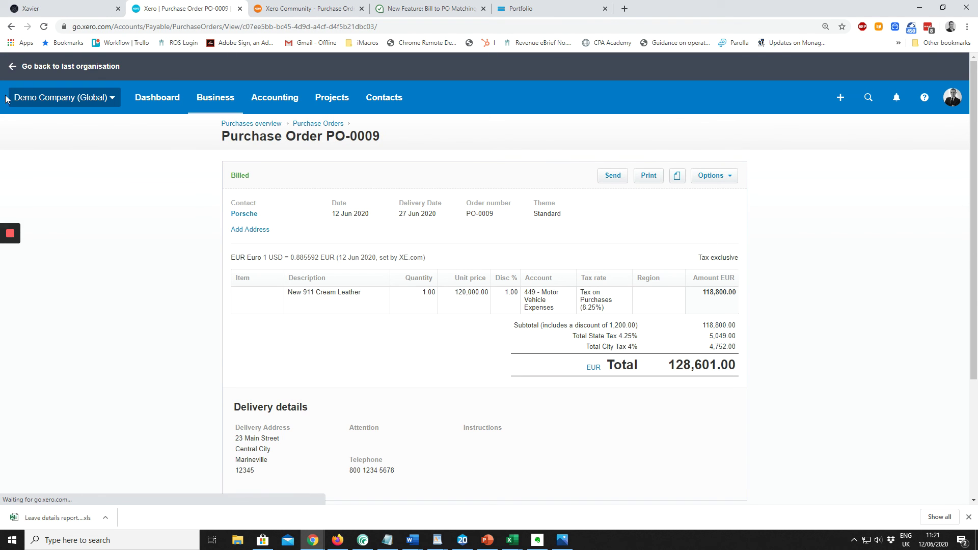
{"action": "left_click", "coordinate": [713, 177]}
{"action": "left_click", "coordinate": [704, 261]}
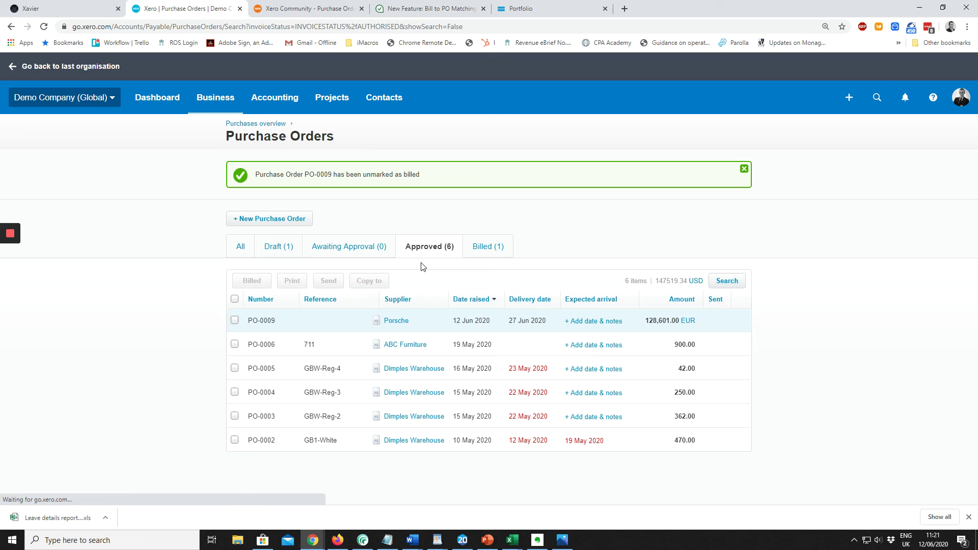
Step: Mark PO-0009 as billed with the copy-to-draft-bill option left unticked
{"action": "left_click", "coordinate": [397, 327]}
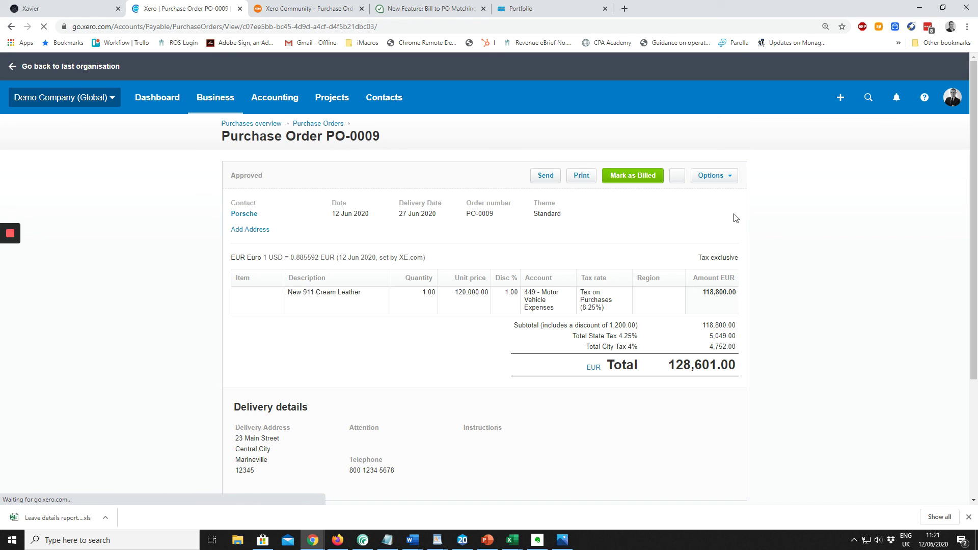
{"action": "left_click", "coordinate": [724, 175]}
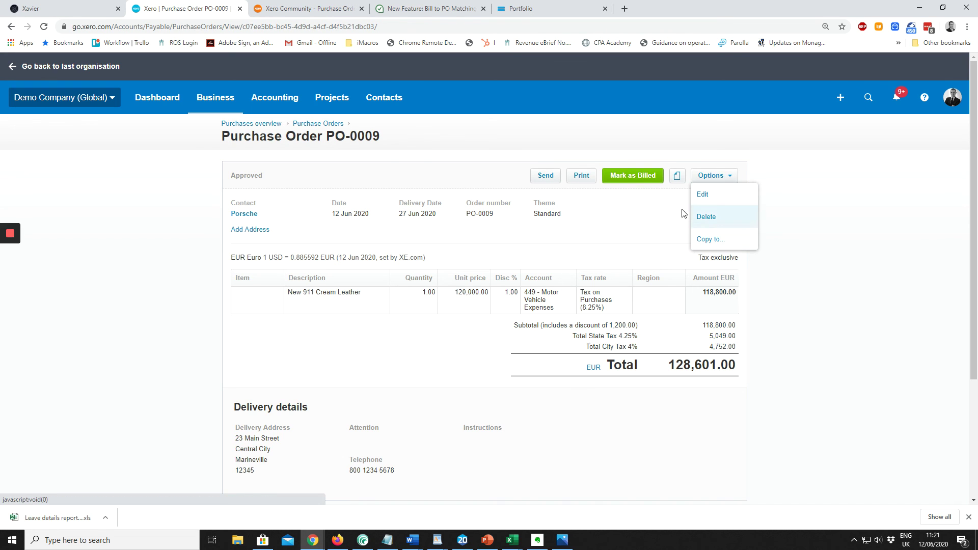
{"action": "left_click", "coordinate": [626, 176]}
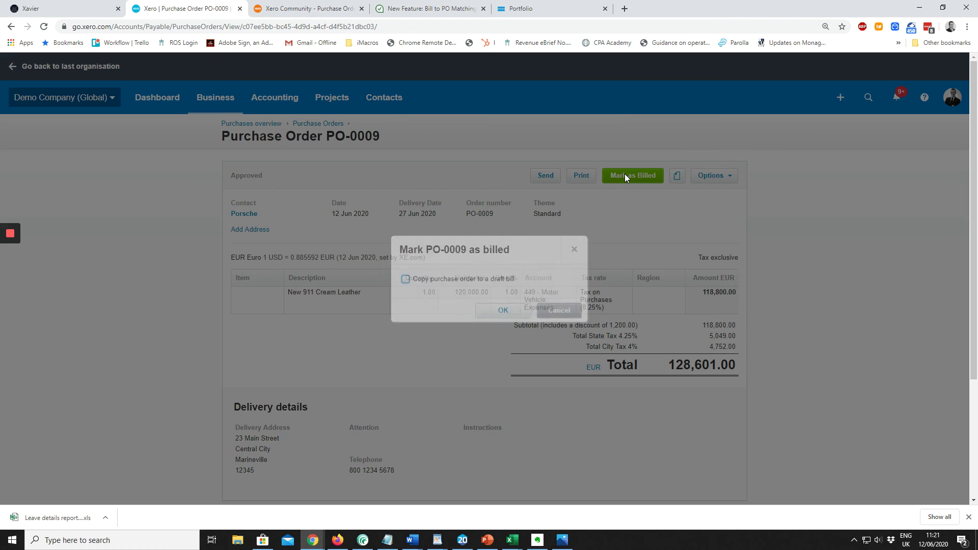
{"action": "left_click", "coordinate": [497, 311]}
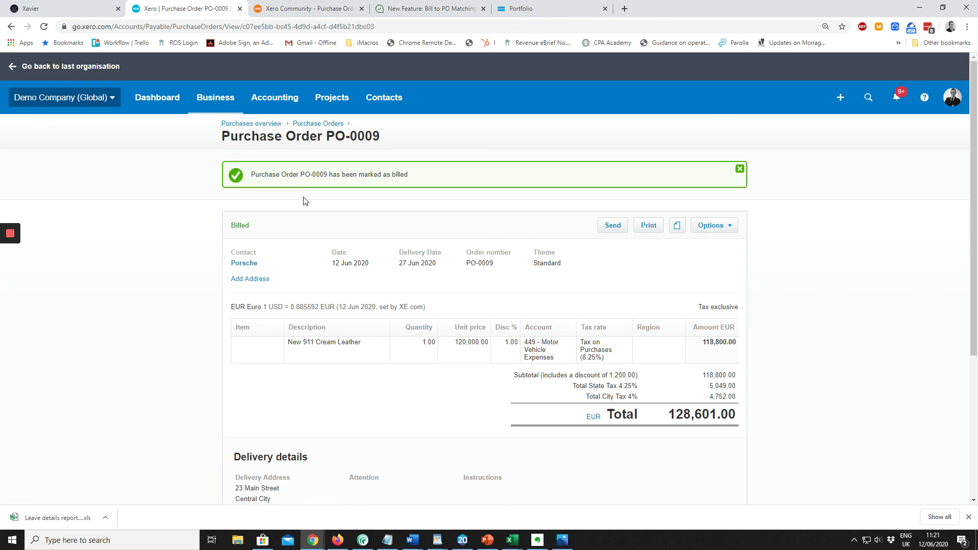
Step: Vote for the 'Purchase Orders - Link to an existing bill' request in Xero Community
{"action": "left_click", "coordinate": [288, 8]}
{"action": "scroll", "coordinate": [422, 356], "scroll_direction": "up", "scroll_amount": 15}
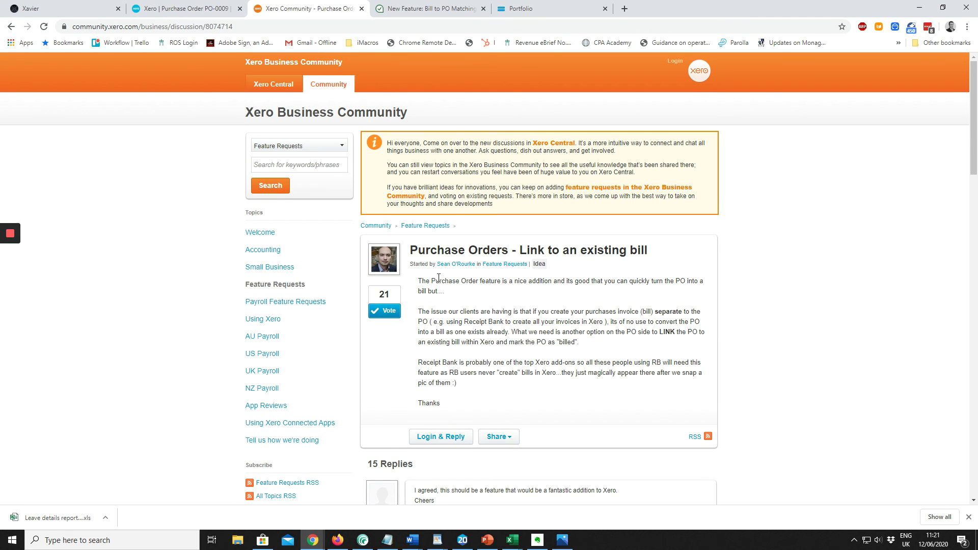
{"action": "left_click", "coordinate": [382, 317]}
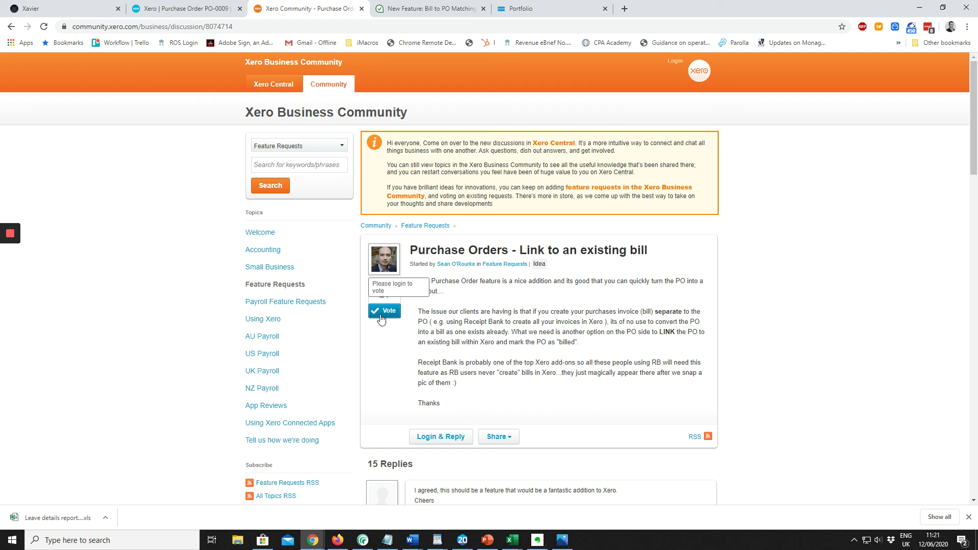
Step: Scroll to the article text of the 'New Feature: Bill to PO Matching' blog post
{"action": "left_click", "coordinate": [449, 5]}
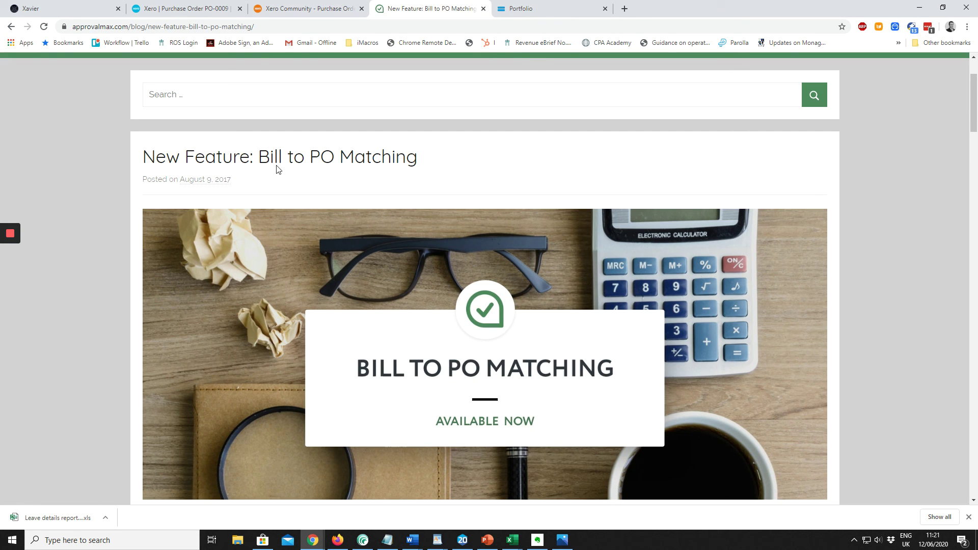
{"action": "scroll", "coordinate": [210, 236], "scroll_direction": "down", "scroll_amount": 2}
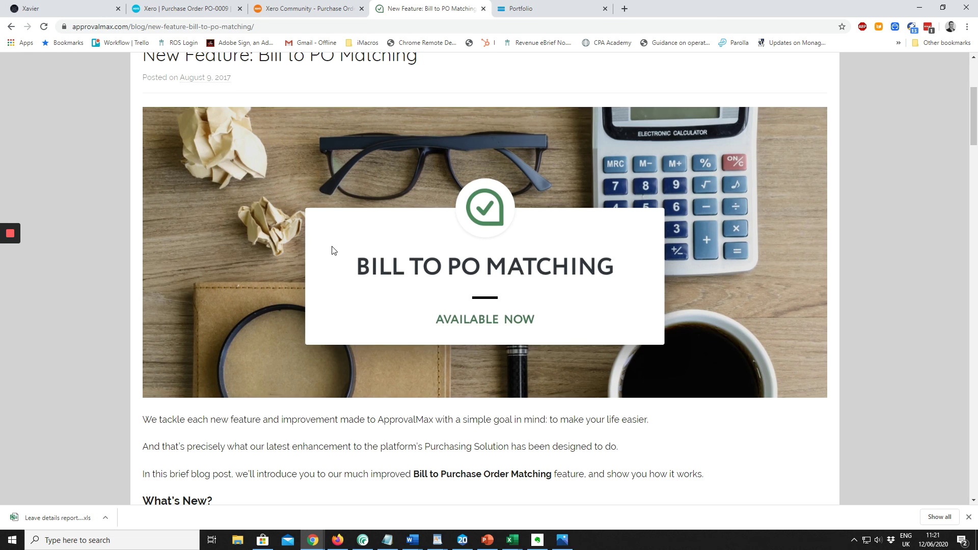